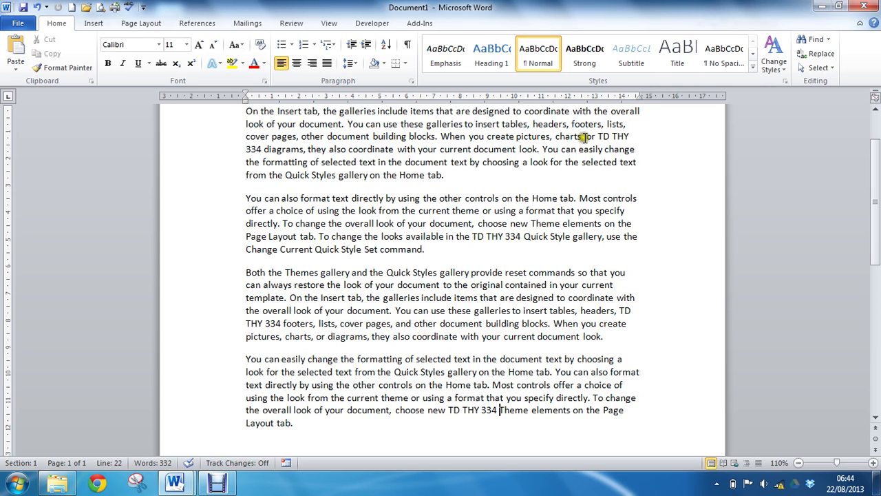
Highlight the 'TD THY 334' occurrences, including those split across lines, to inspect them
drag(600, 137, 261, 148)
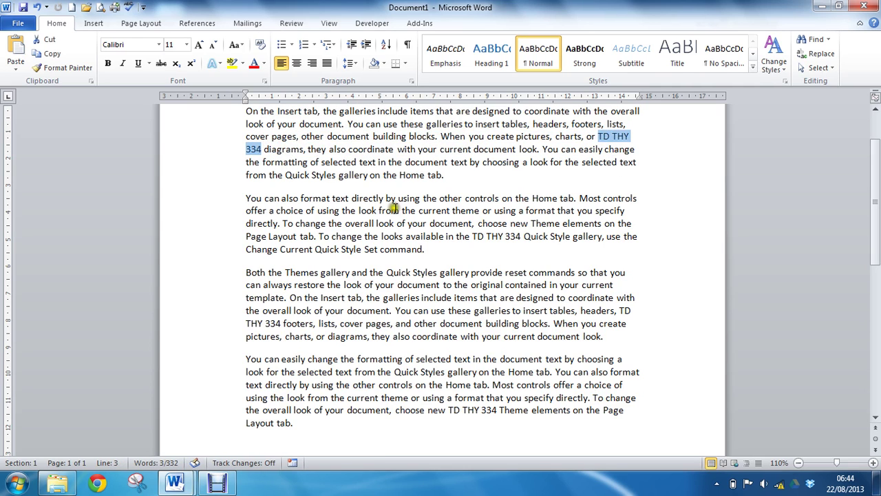
click(473, 236)
drag(474, 236, 523, 238)
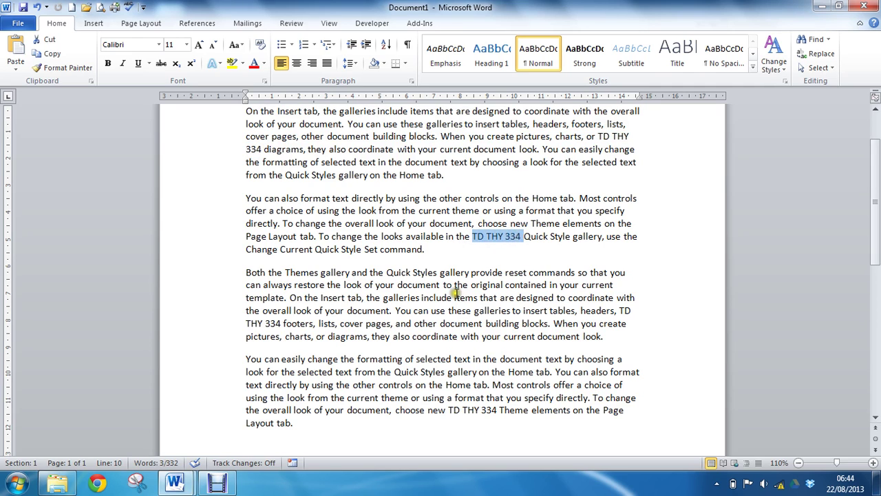
drag(448, 411, 482, 409)
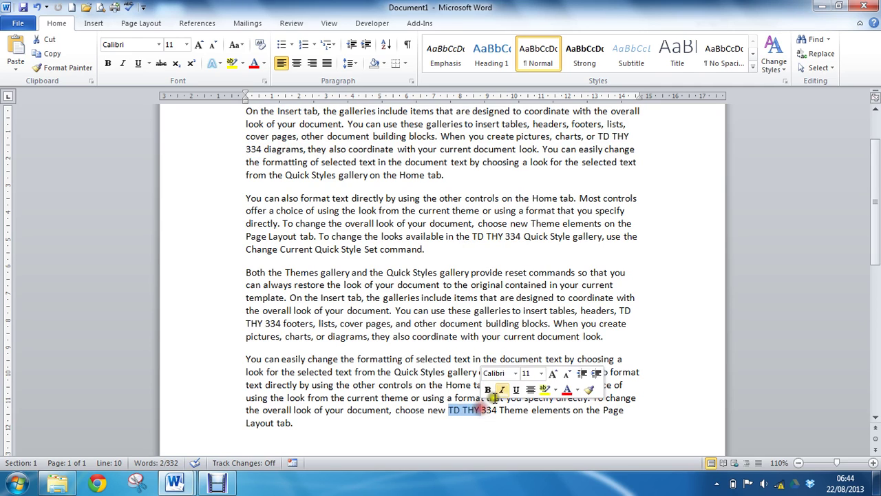
click(620, 311)
drag(620, 311, 313, 325)
click(313, 325)
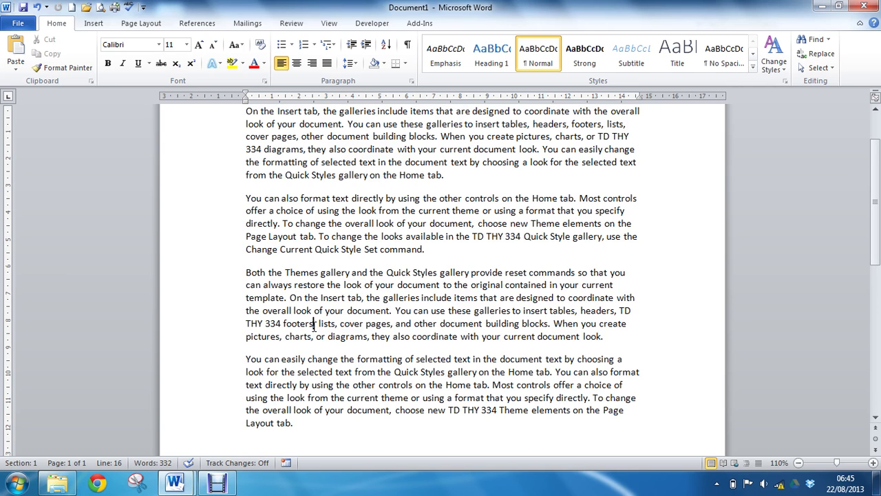
Bring up Find and Replace on the Replace tab from the Home tab's Editing group
key(ctrl+h)
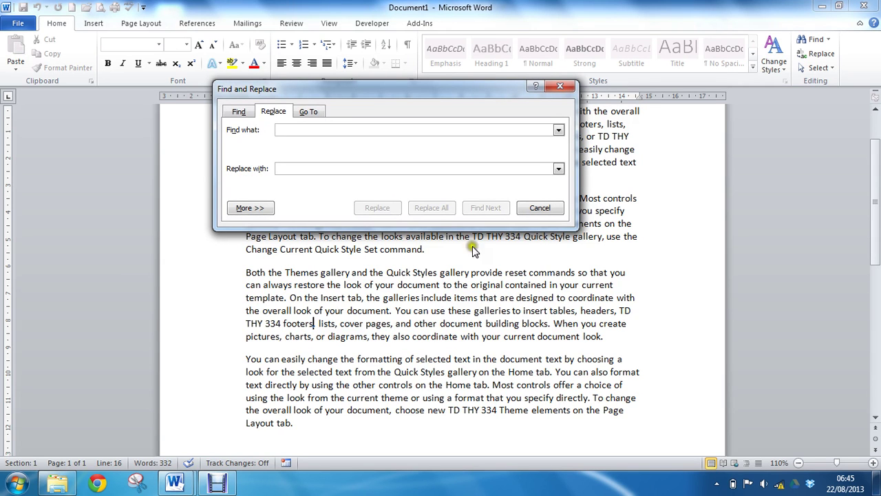
click(531, 209)
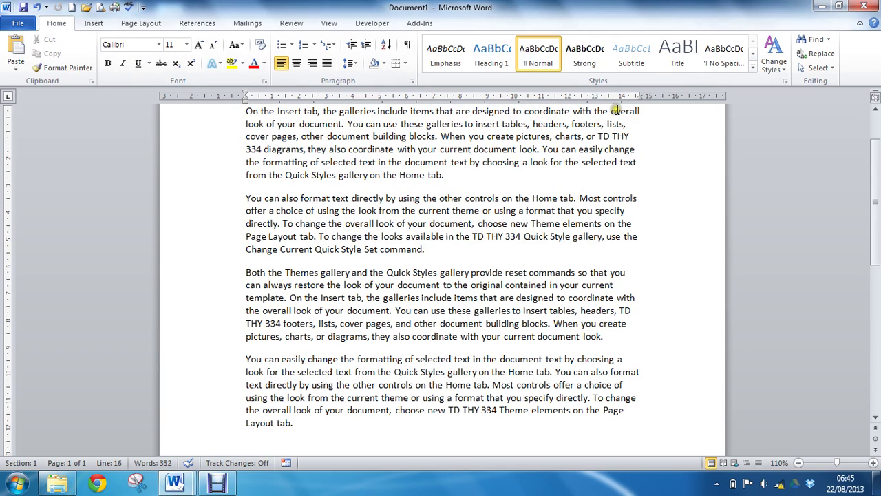
click(821, 59)
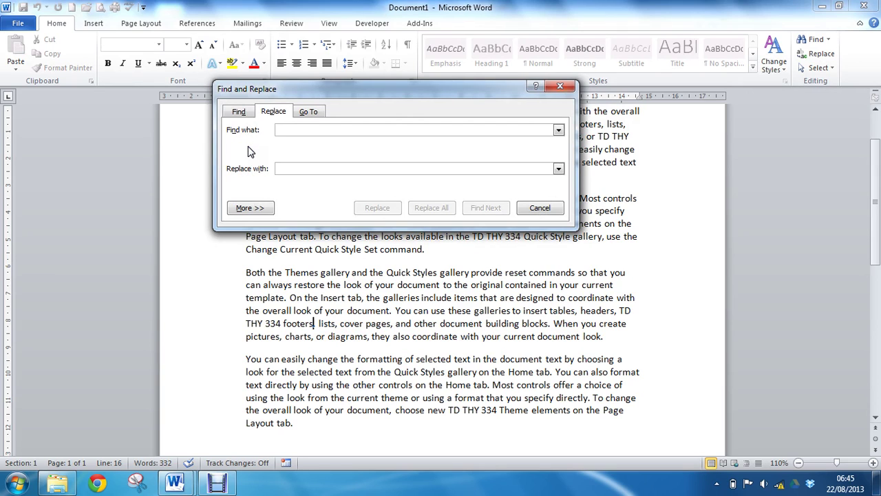
Enter 'TD THY 334' as the search text and 'TD' as the replacement, expanding More options
text(TD)
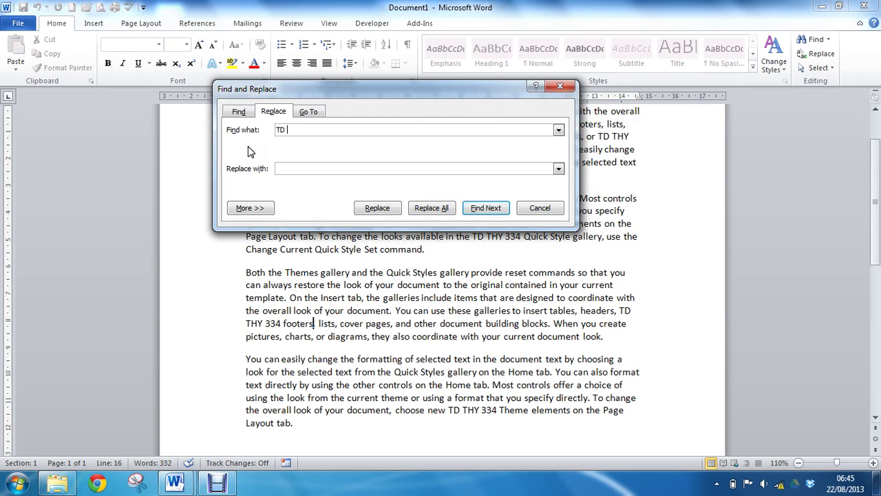
text( THY 334)
click(296, 171)
text(TD)
click(266, 210)
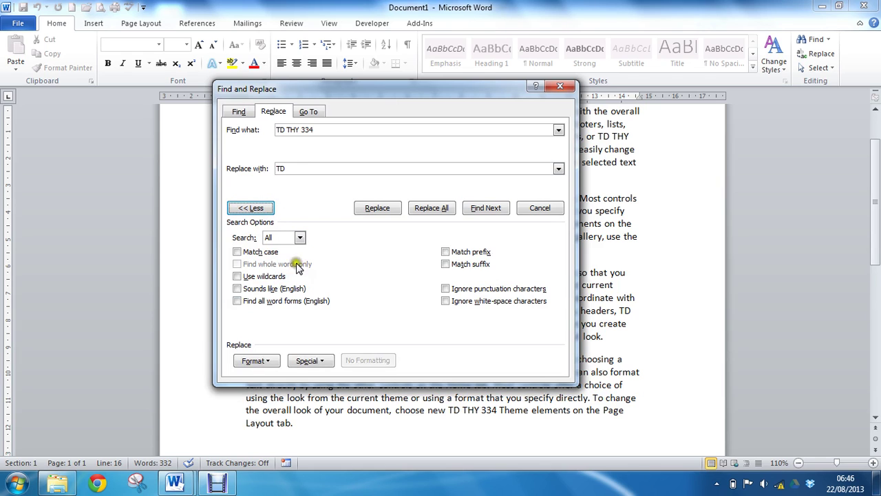
Complete the replacement as 'TD^sTHY^s334' using Nonbreaking Space from the Special list
click(311, 361)
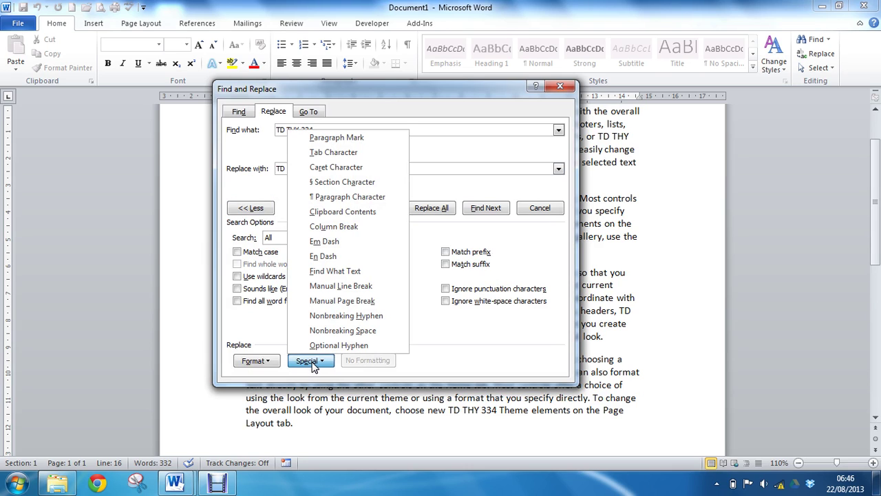
click(369, 333)
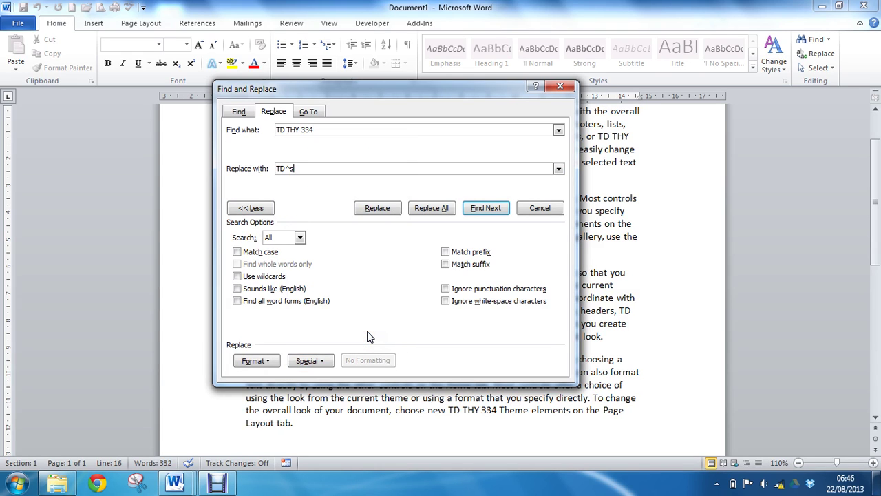
text(THY)
click(313, 362)
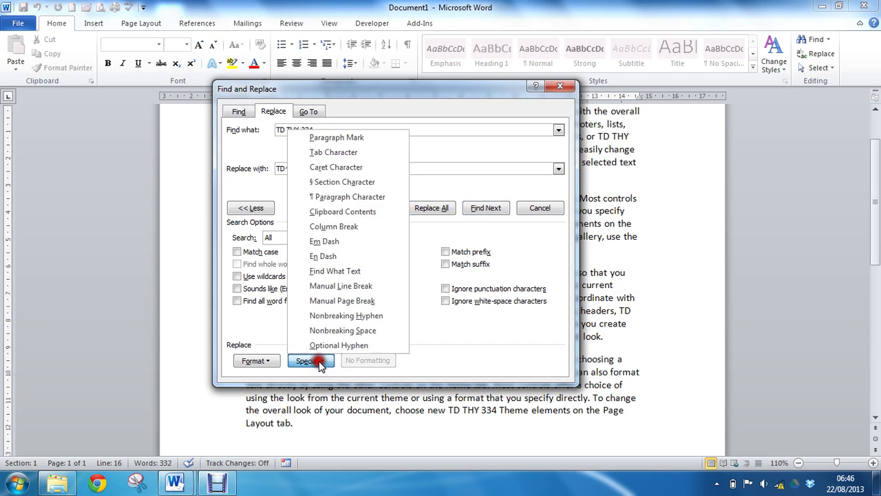
click(355, 331)
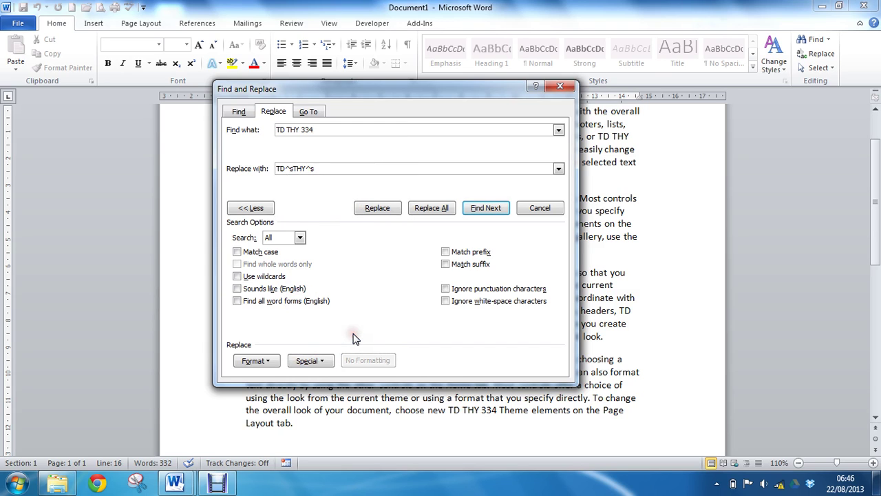
text(334)
Replace all occurrences, acknowledge the 4 replacements message, and close Find and Replace
click(443, 209)
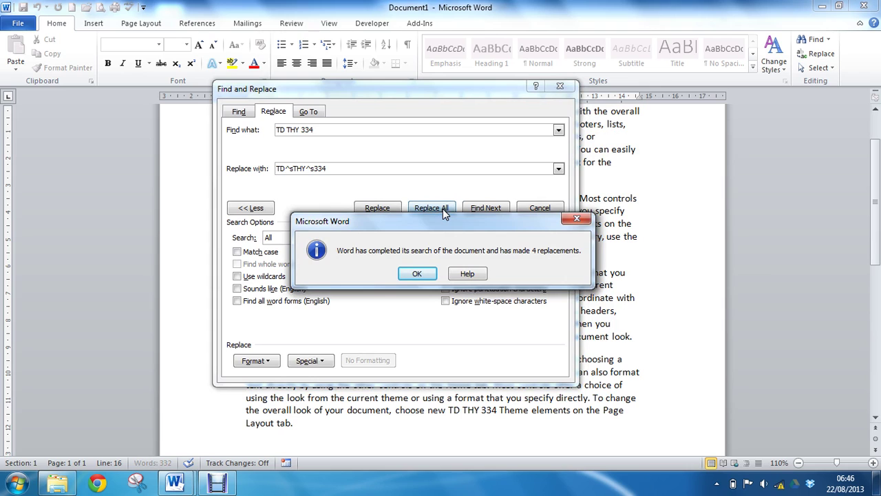
click(420, 274)
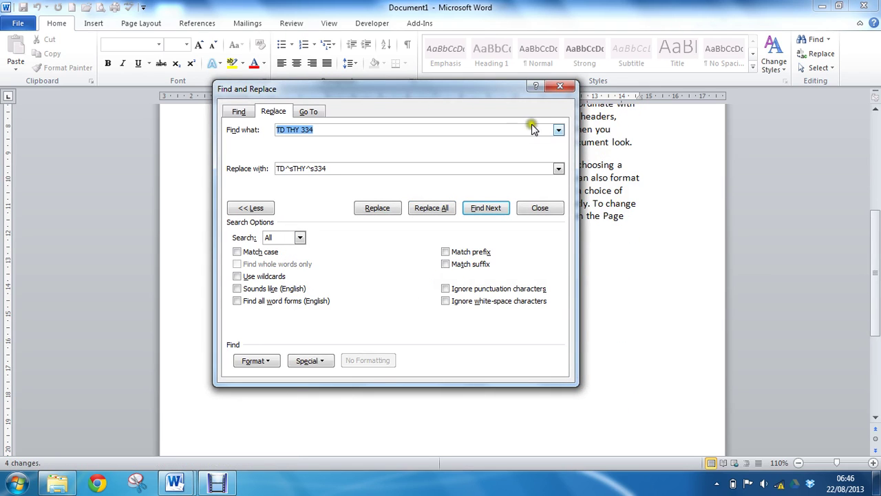
click(561, 89)
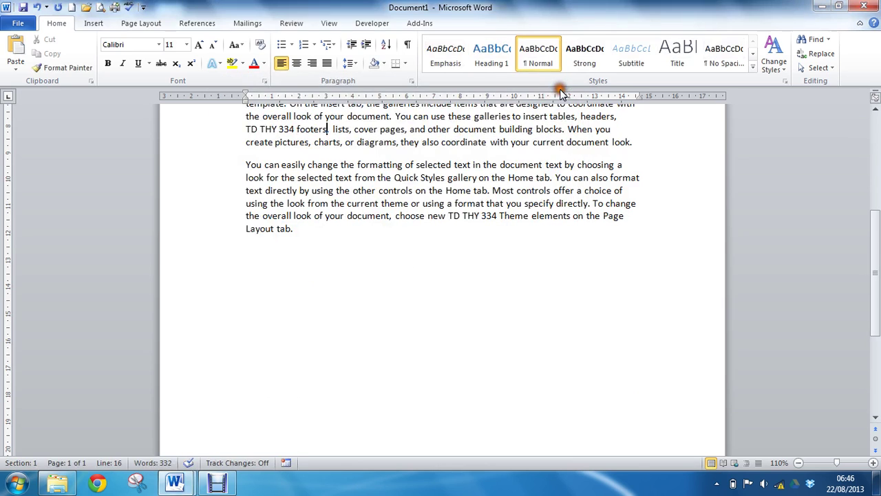
Scroll up and highlight a 'TD THY 334' to confirm it stays on one line
click(876, 110)
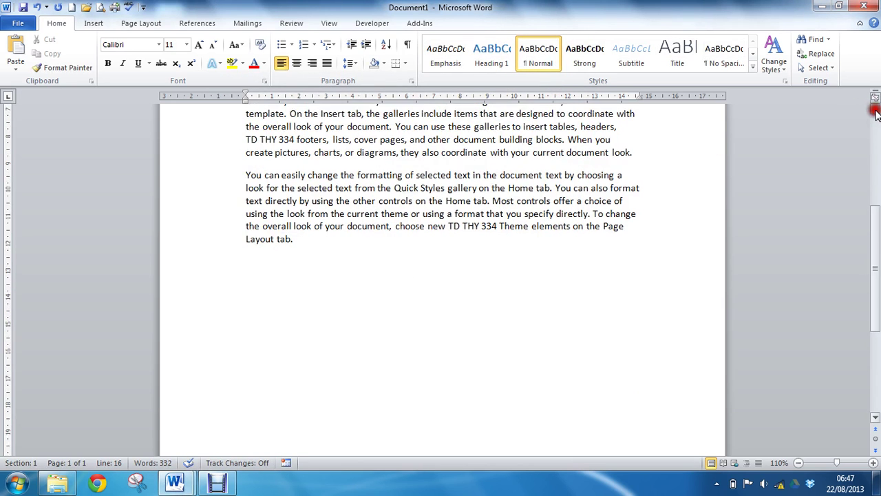
click(875, 110)
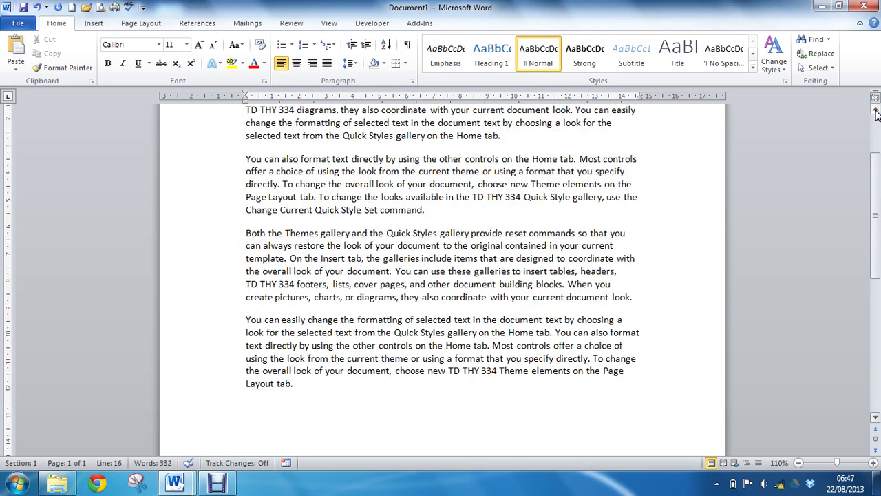
click(875, 111)
click(875, 110)
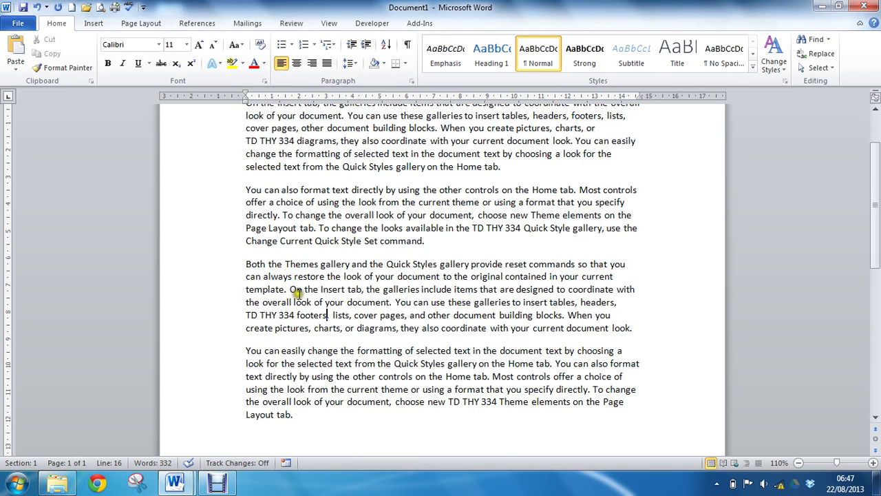
drag(247, 314, 310, 315)
click(311, 314)
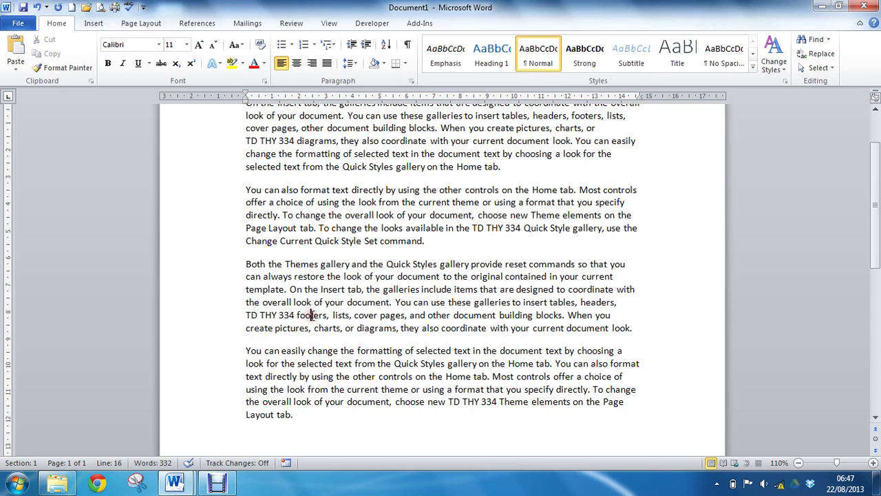